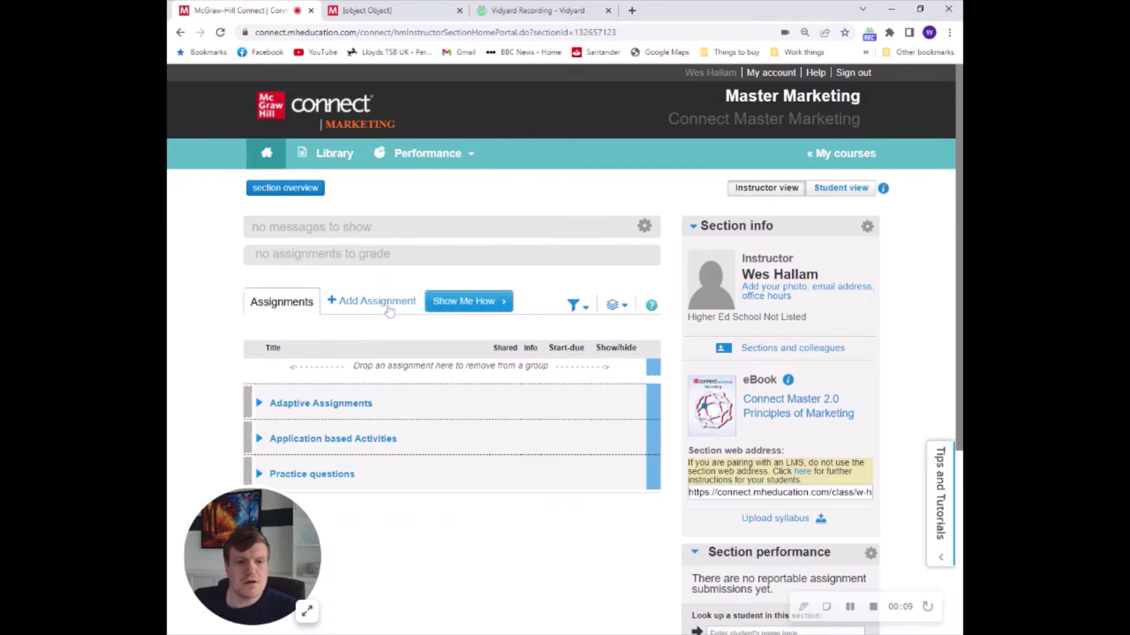
Scroll down the Master Marketing section home toward the new adaptive assignment options
{"action": "scroll", "coordinate": [389, 371], "scroll_direction": "down", "scroll_amount": 1}
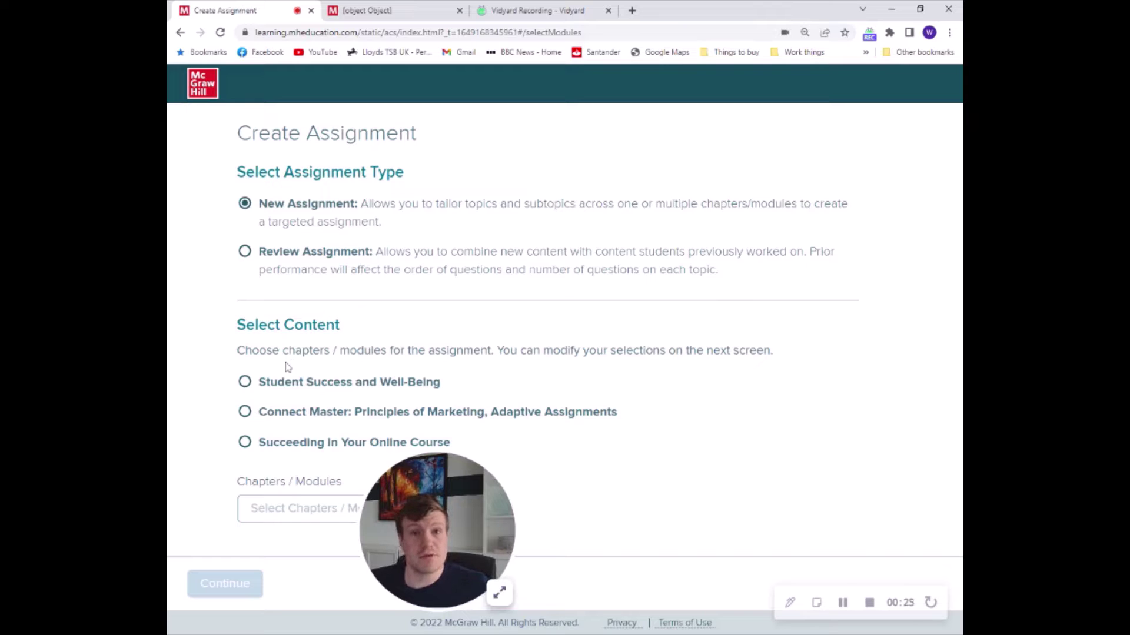
Use Connect Master: Principles of Marketing content, including The Marketing Environment chapter (33 concepts)
{"action": "left_click", "coordinate": [245, 412]}
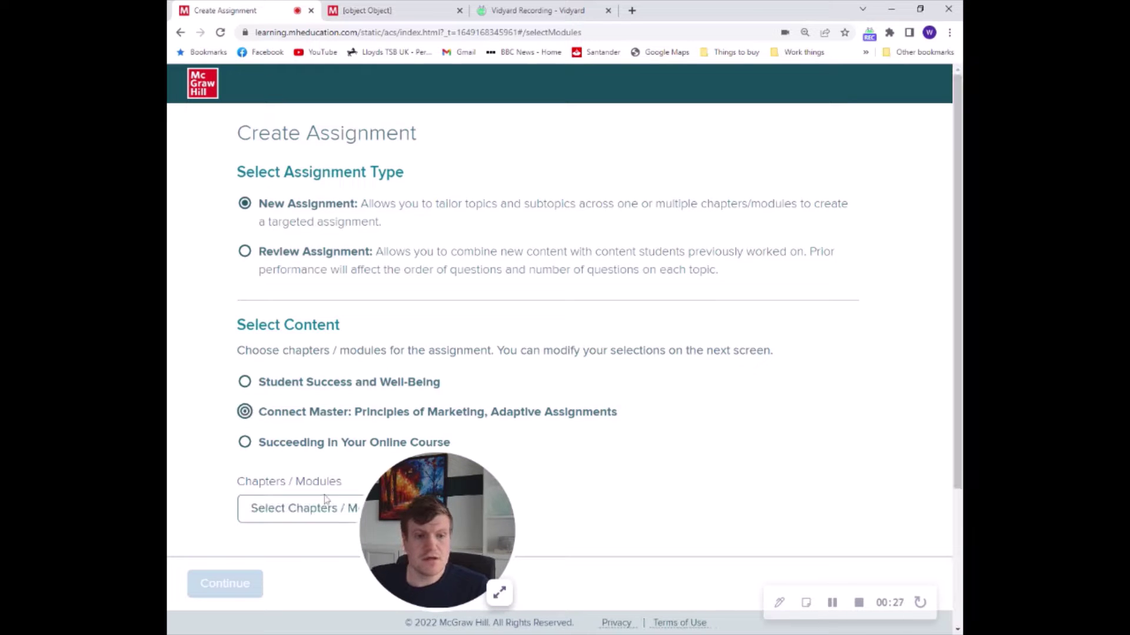
{"action": "left_click", "coordinate": [323, 509]}
{"action": "scroll", "coordinate": [399, 404], "scroll_direction": "down", "scroll_amount": 2}
{"action": "scroll", "coordinate": [399, 403], "scroll_direction": "down", "scroll_amount": 1}
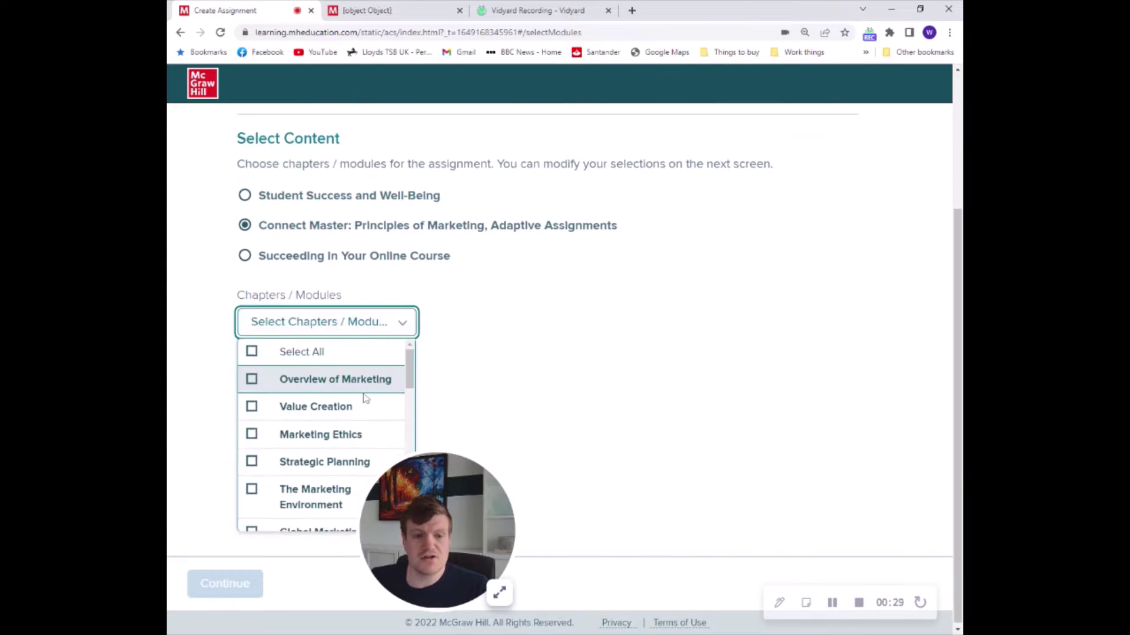
{"action": "scroll", "coordinate": [353, 403], "scroll_direction": "down", "scroll_amount": 1}
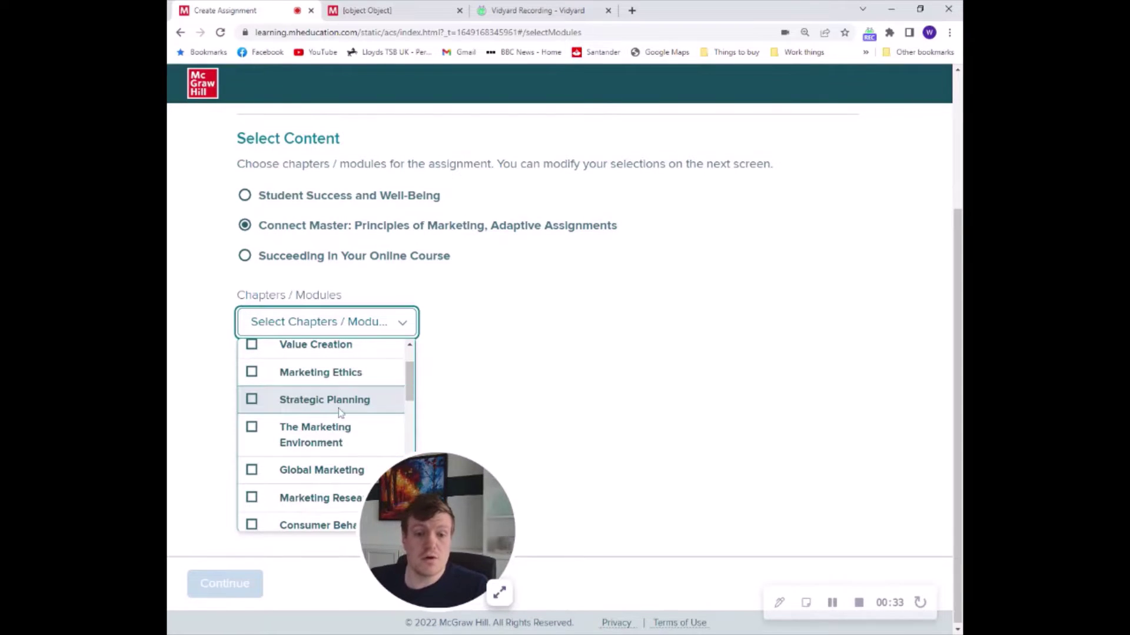
{"action": "left_click", "coordinate": [285, 446]}
{"action": "left_click", "coordinate": [244, 583]}
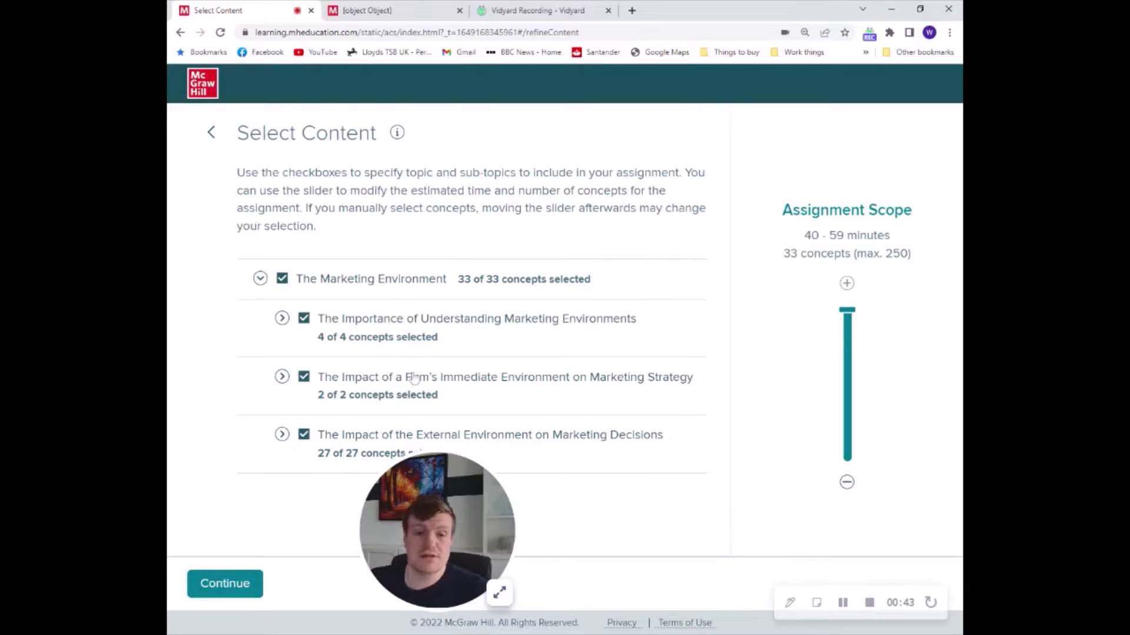
Expand the first subtopic's concepts and preview the Key Aspects of the Marketing Environment reading
{"action": "left_click", "coordinate": [283, 321]}
{"action": "scroll", "coordinate": [393, 394], "scroll_direction": "down", "scroll_amount": 2}
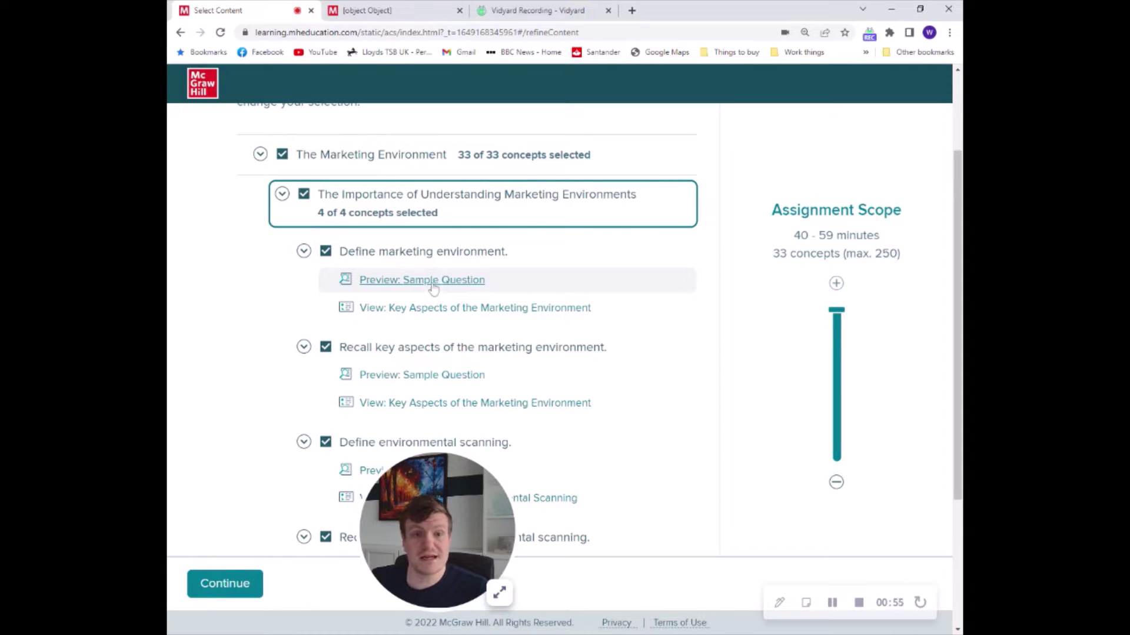
{"action": "left_click", "coordinate": [377, 309]}
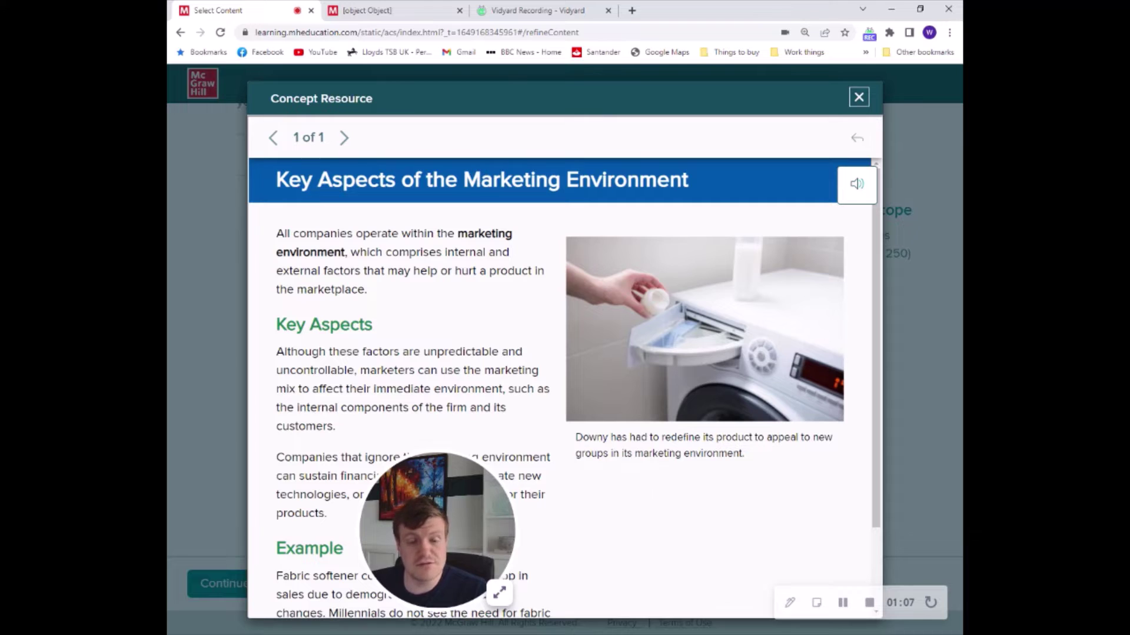
{"action": "scroll", "coordinate": [559, 382], "scroll_direction": "down", "scroll_amount": 2}
{"action": "scroll", "coordinate": [508, 351], "scroll_direction": "up", "scroll_amount": 2}
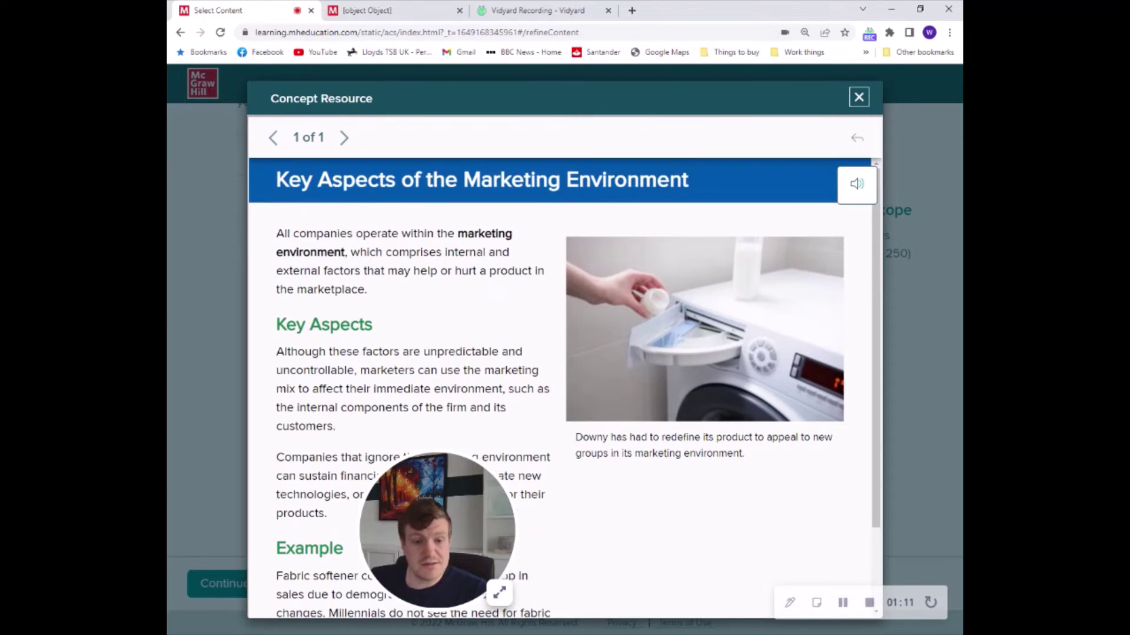
{"action": "left_click", "coordinate": [858, 98]}
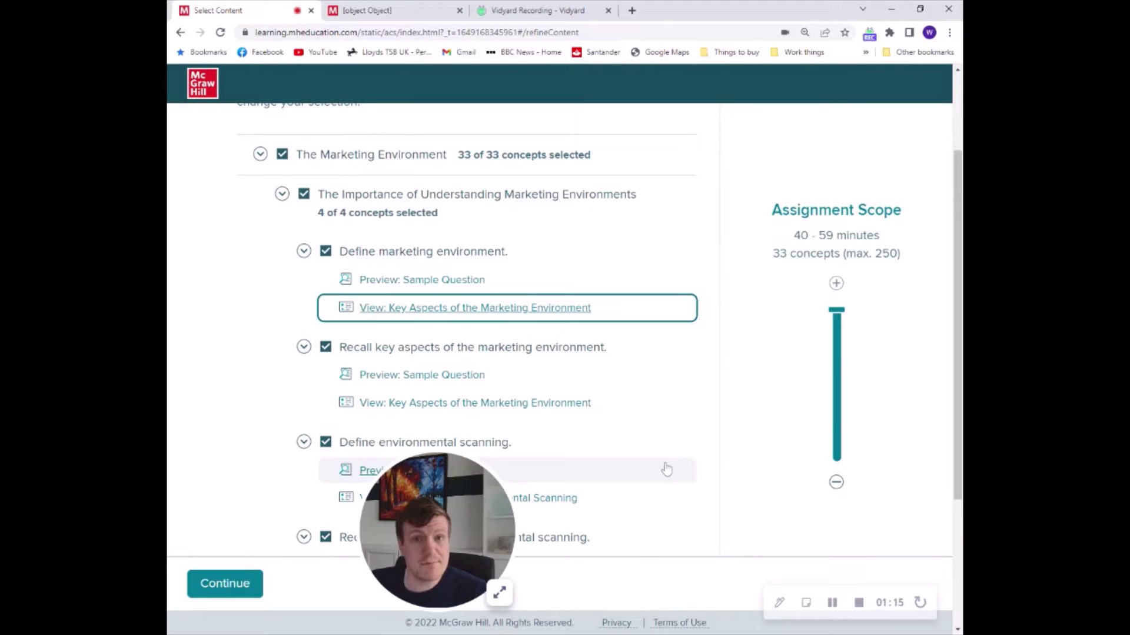
Scroll the Digital Marketing welcome page showing 45 minutes and 0 of 25 concepts
{"action": "scroll", "coordinate": [647, 472], "scroll_direction": "down", "scroll_amount": 2}
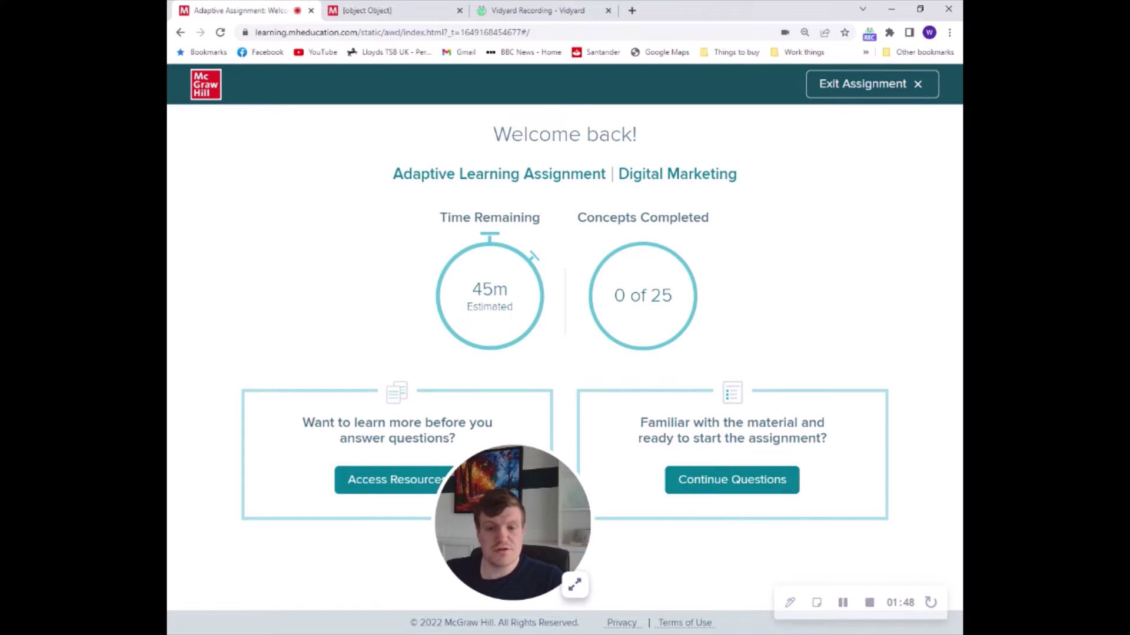
Answer the first blank with '123' at low confidence and show its concept resources
{"action": "left_click", "coordinate": [746, 484]}
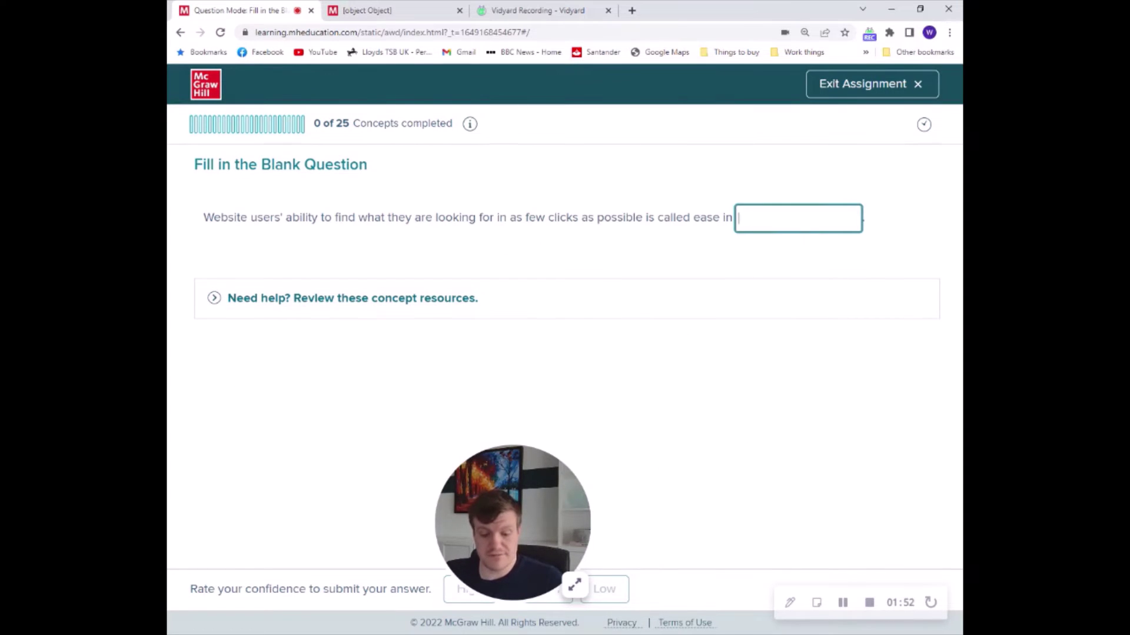
{"action": "type", "text": "123"}
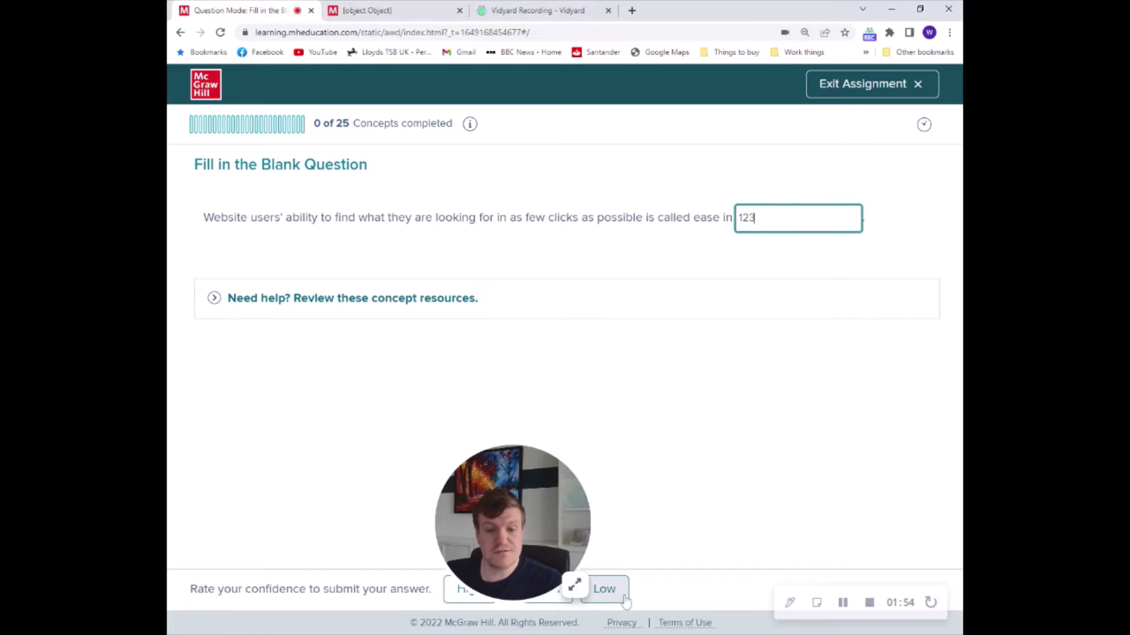
{"action": "left_click", "coordinate": [624, 597]}
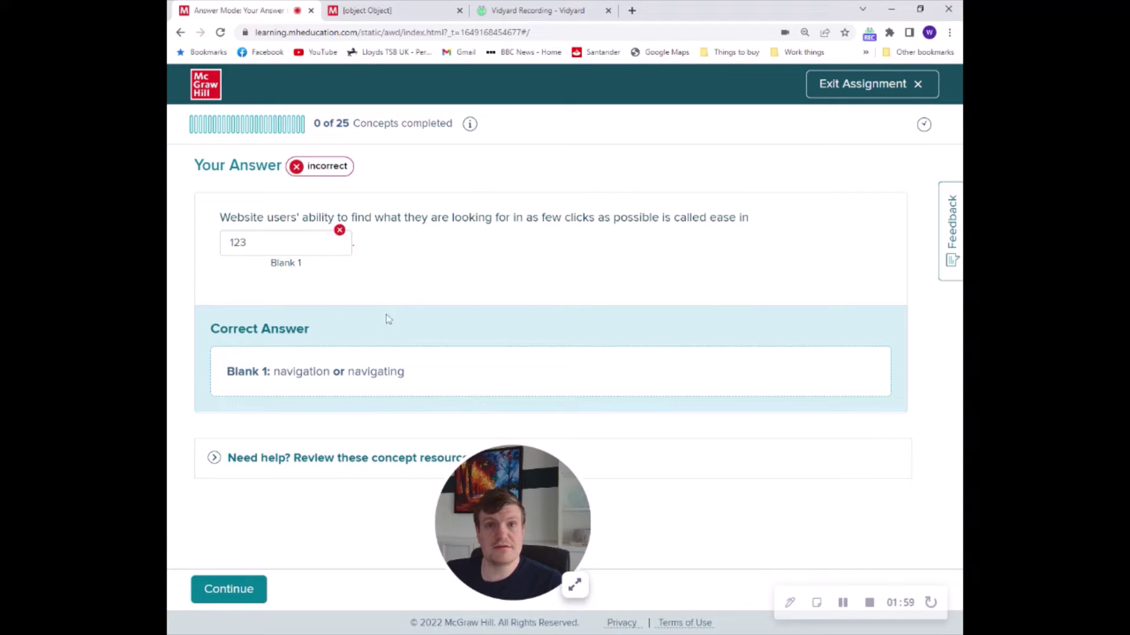
{"action": "left_click", "coordinate": [290, 465]}
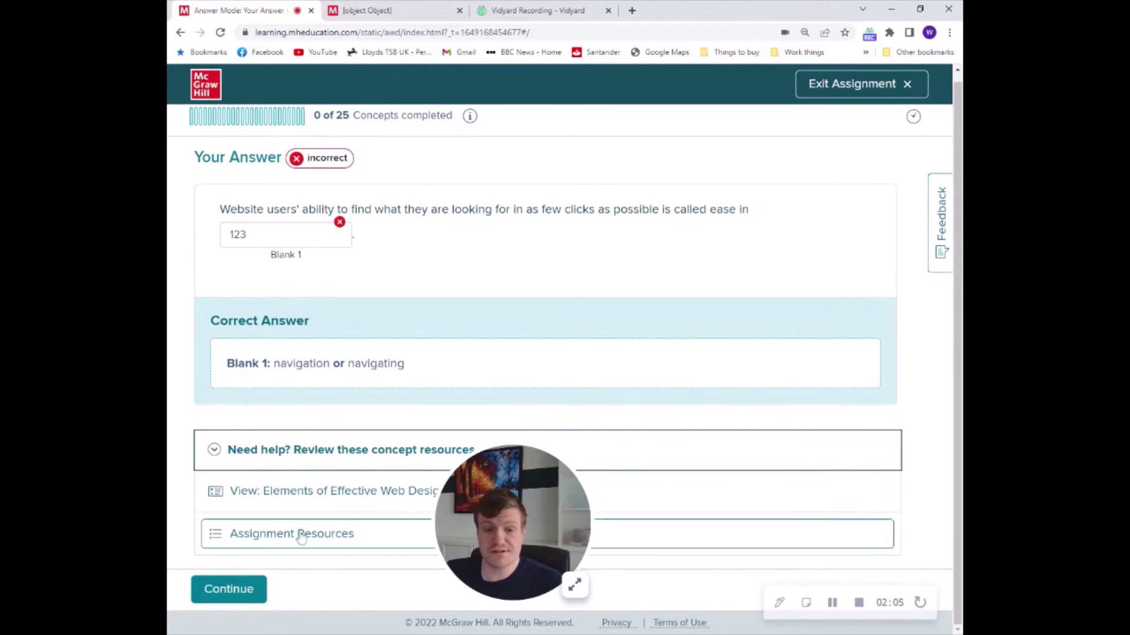
Preview the Elements of Effective Web Design resource, then show the instructor's Add Assignment options
{"action": "left_click", "coordinate": [299, 505]}
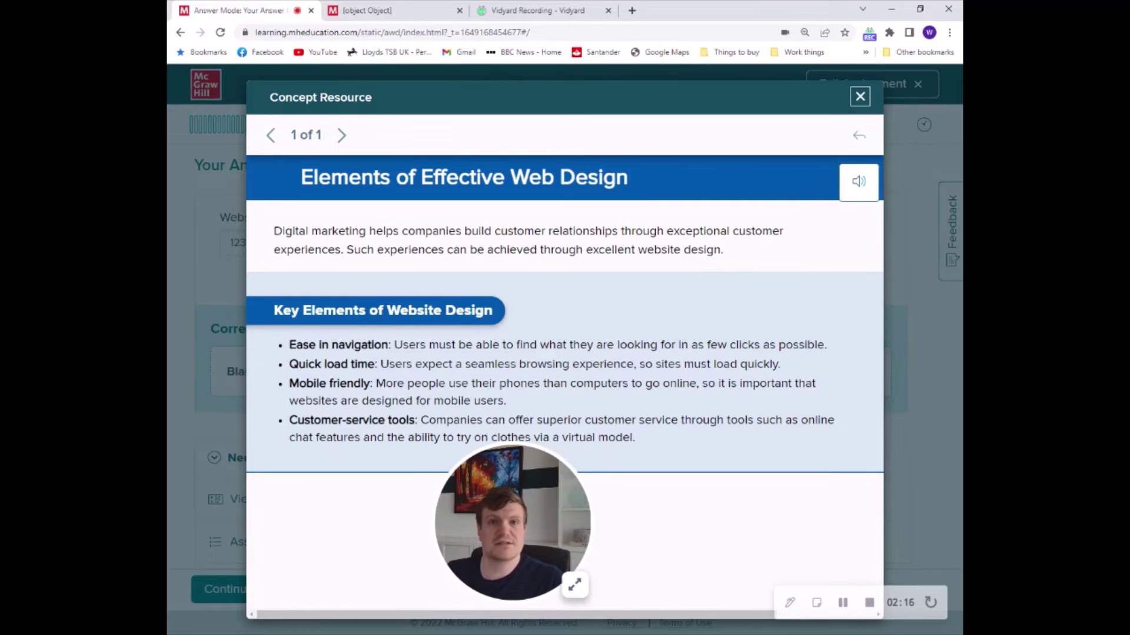
{"action": "left_click", "coordinate": [860, 98]}
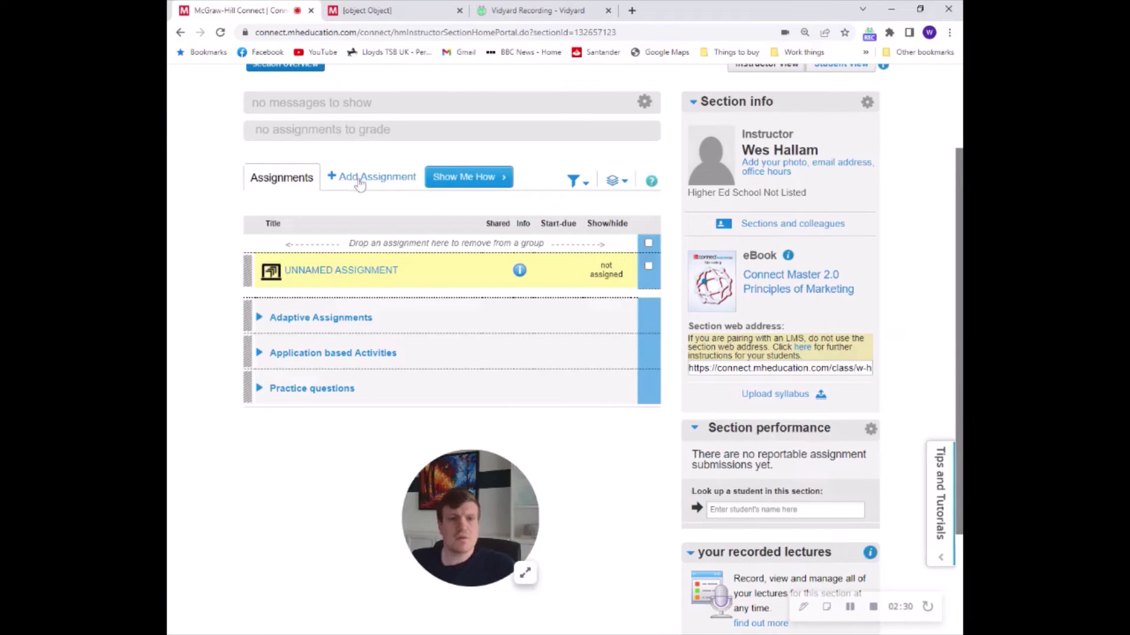
{"action": "left_click", "coordinate": [360, 182]}
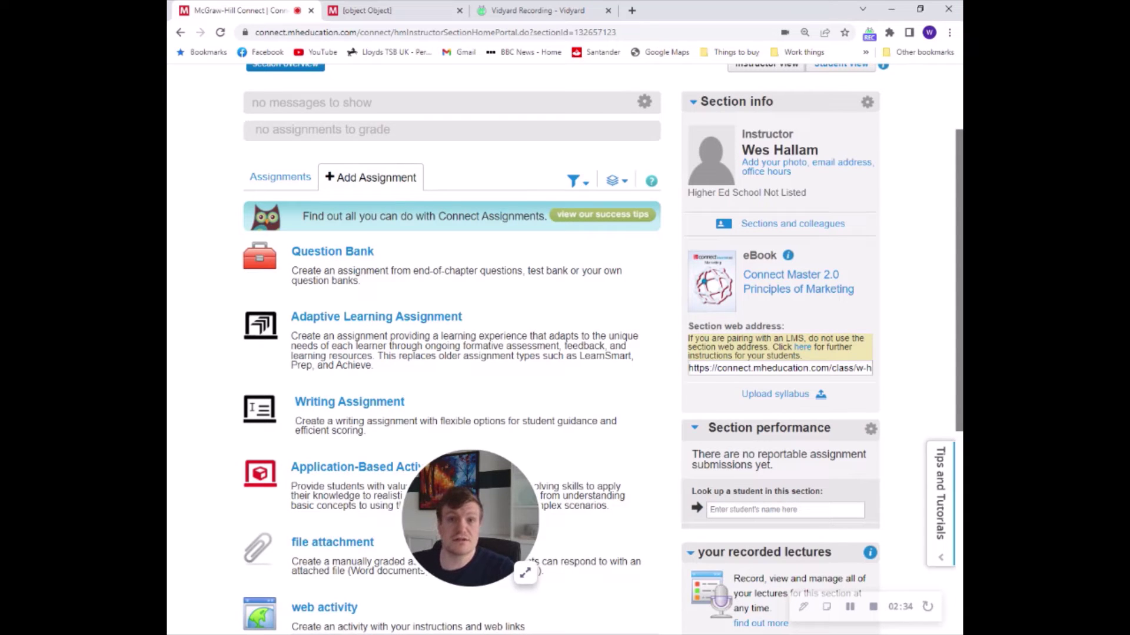
Locate the Market Research activity in the Application-Based Activities list and preview its simulation
{"action": "scroll", "coordinate": [403, 348], "scroll_direction": "down", "scroll_amount": 1}
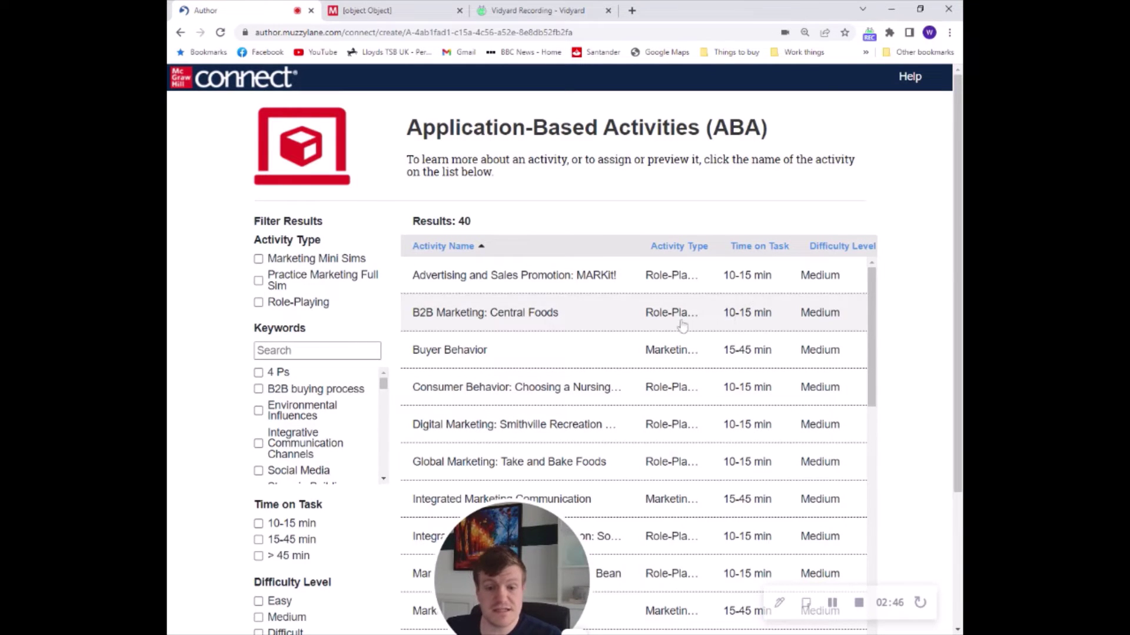
{"action": "scroll", "coordinate": [683, 377], "scroll_direction": "down", "scroll_amount": 2}
{"action": "scroll", "coordinate": [686, 379], "scroll_direction": "down", "scroll_amount": 3}
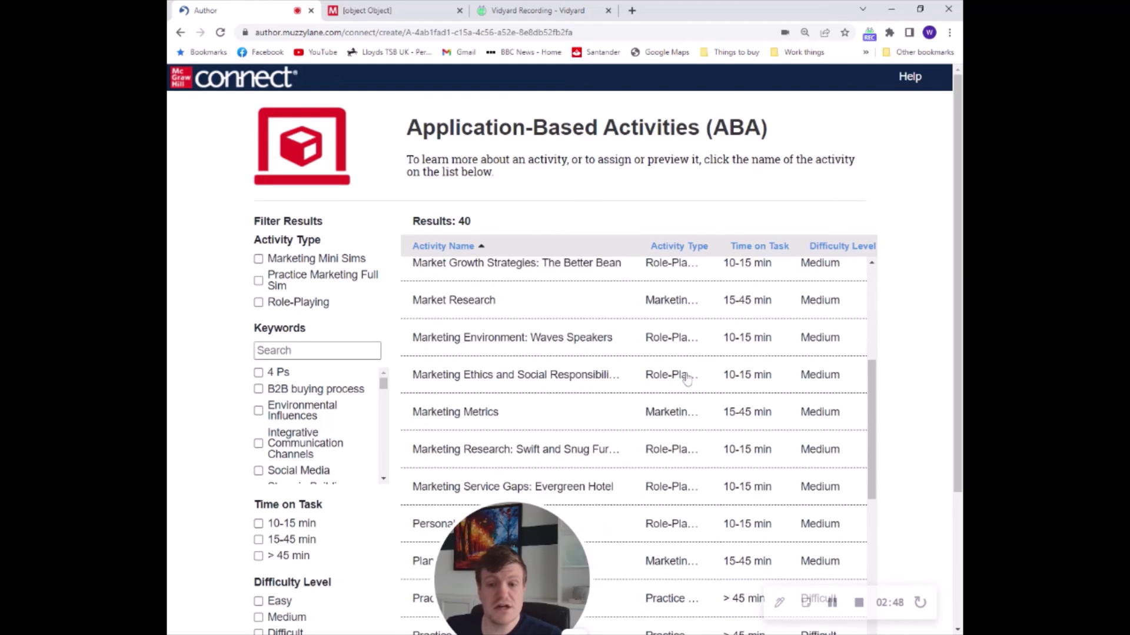
{"action": "scroll", "coordinate": [686, 389], "scroll_direction": "down", "scroll_amount": 2}
{"action": "scroll", "coordinate": [589, 431], "scroll_direction": "down", "scroll_amount": 1}
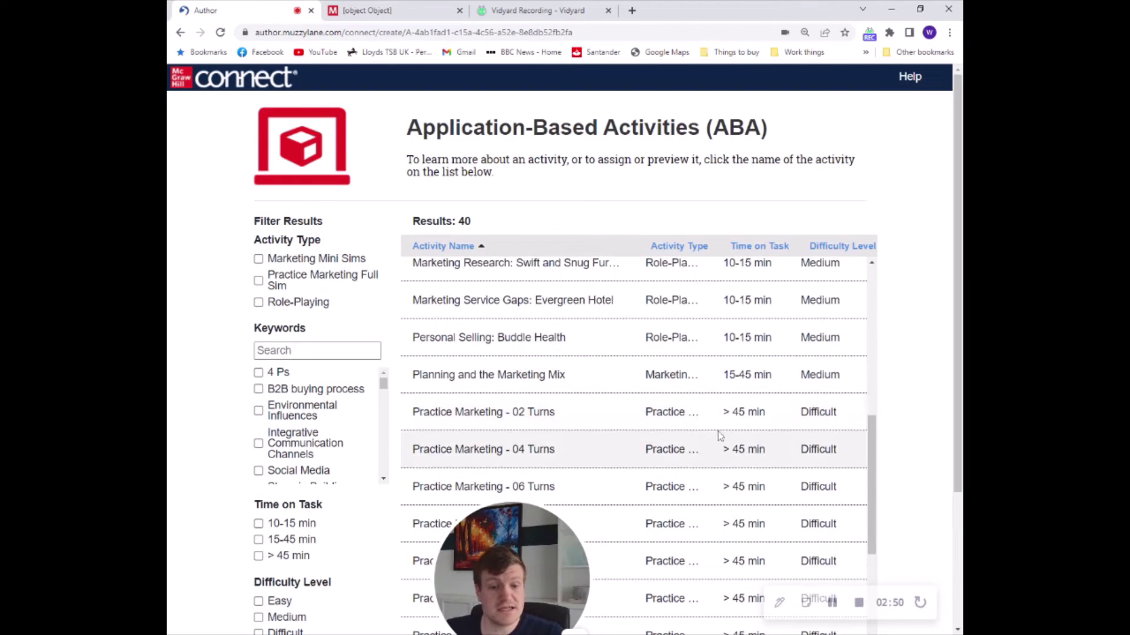
{"action": "scroll", "coordinate": [677, 452], "scroll_direction": "up", "scroll_amount": 1}
{"action": "scroll", "coordinate": [647, 453], "scroll_direction": "up", "scroll_amount": 2}
{"action": "left_click", "coordinate": [530, 302]}
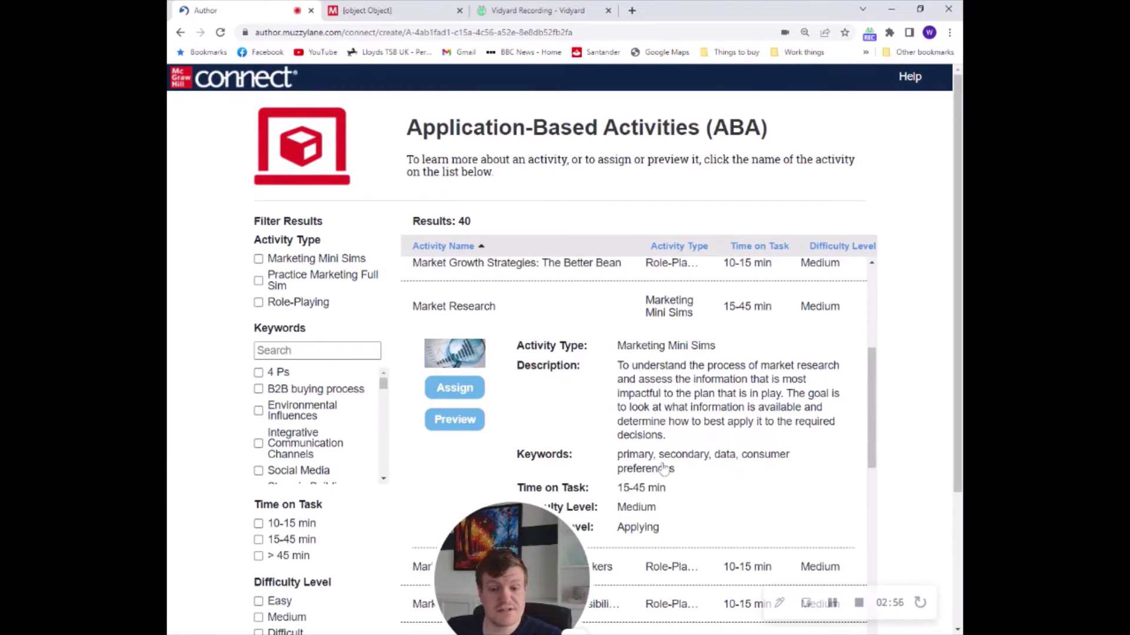
{"action": "scroll", "coordinate": [656, 459], "scroll_direction": "down", "scroll_amount": 1}
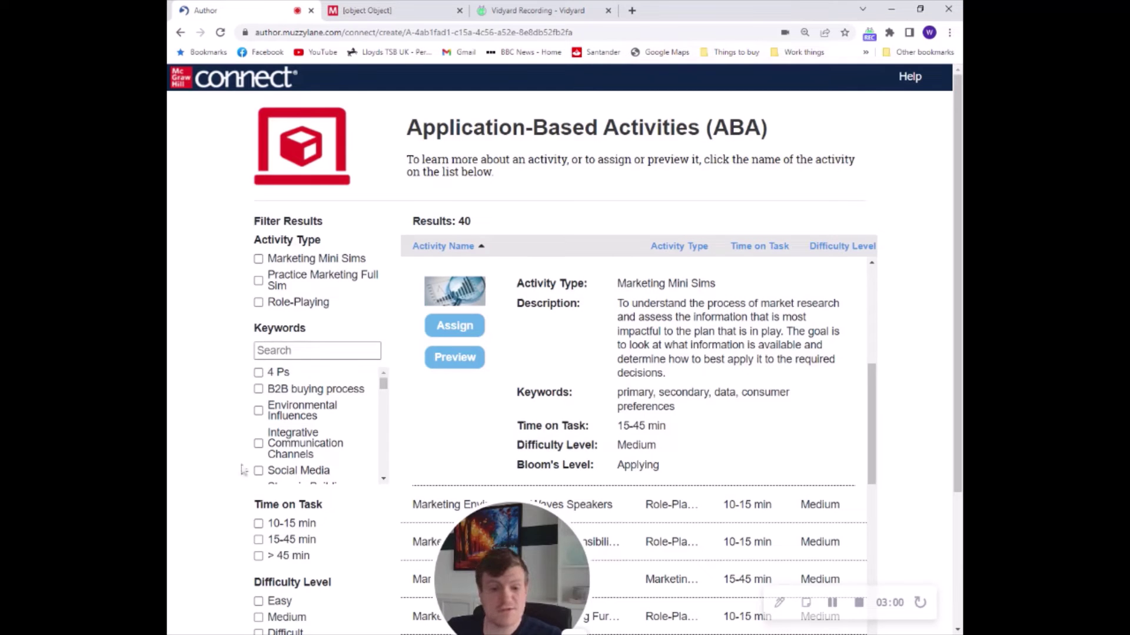
{"action": "left_click_drag", "start_coordinate": [466, 537], "coordinate": [465, 518]}
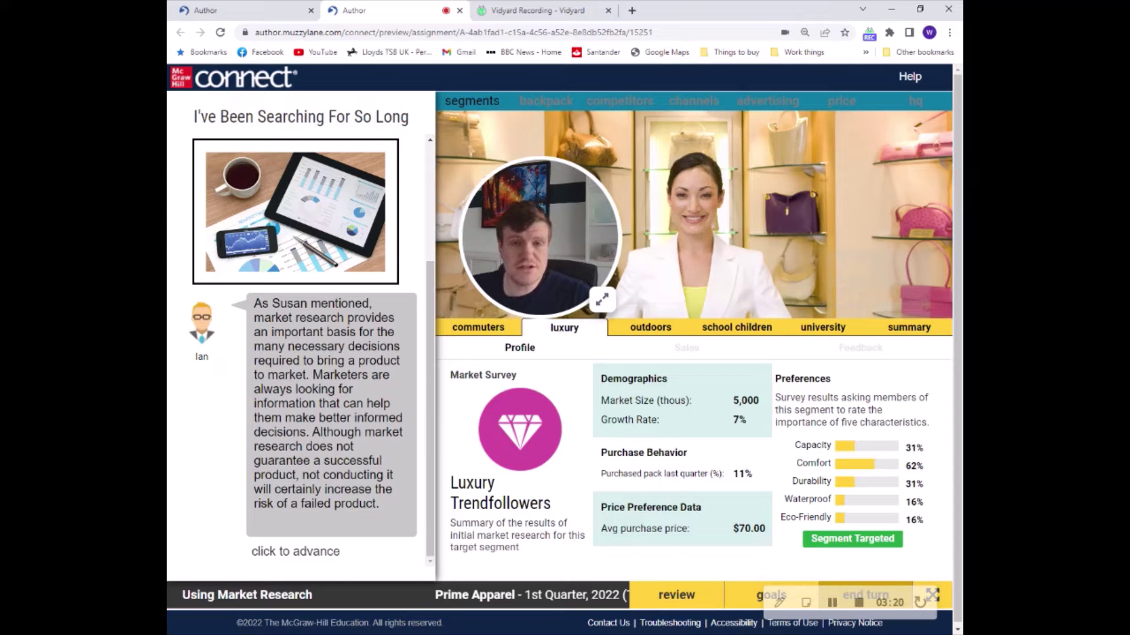
Advance through the sim's introductory messages on market research and data, then finish it
{"action": "left_click", "coordinate": [348, 559]}
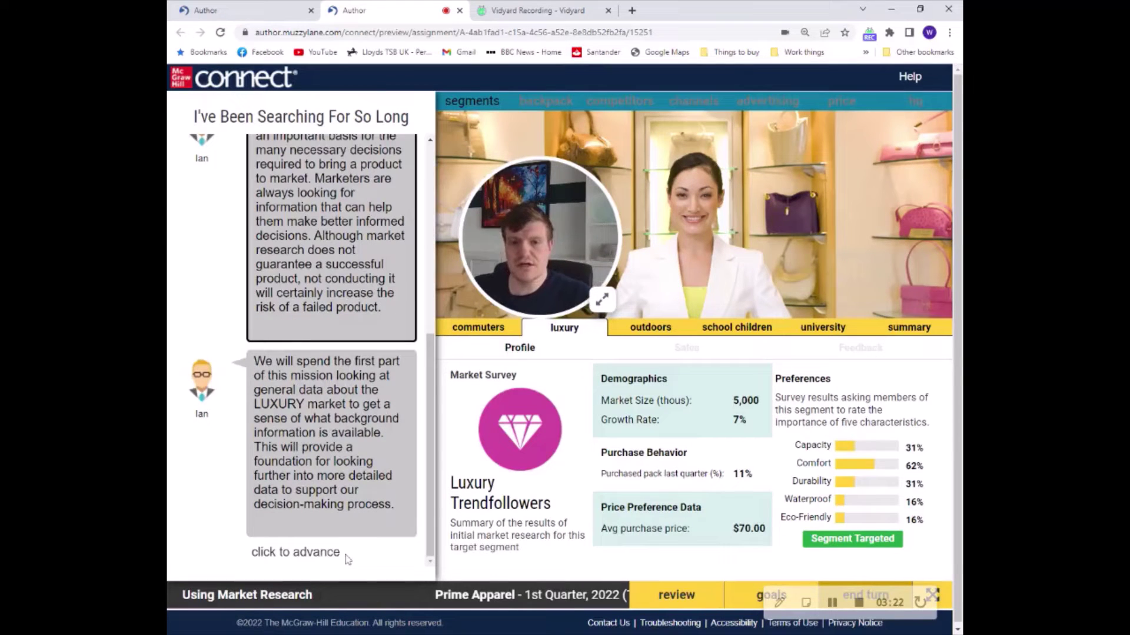
{"action": "left_click", "coordinate": [347, 559]}
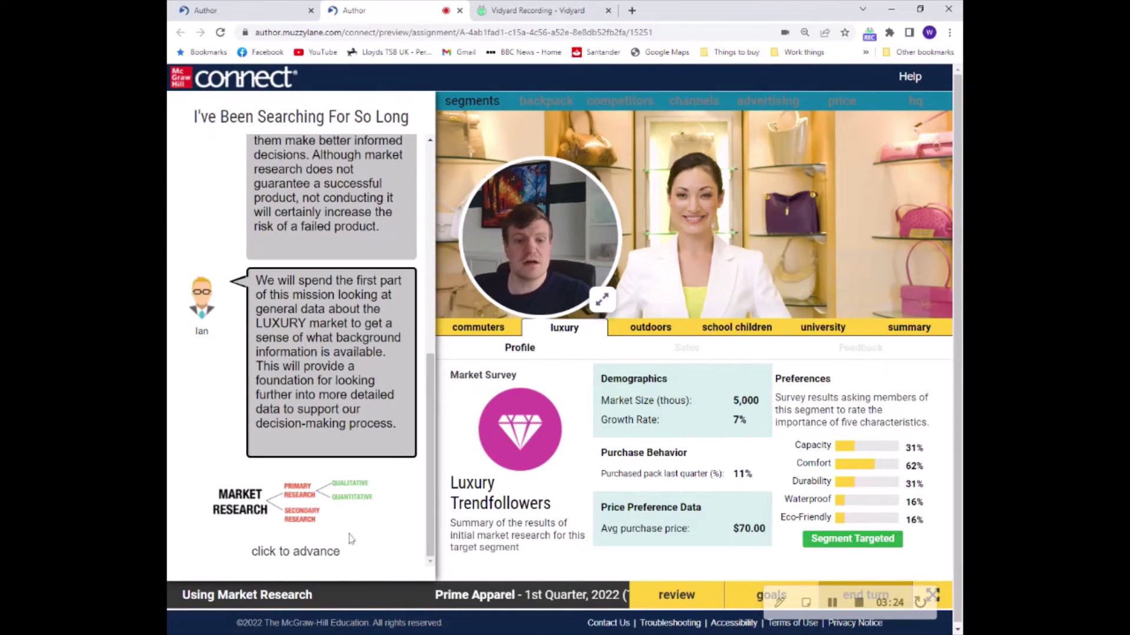
{"action": "left_click", "coordinate": [353, 556]}
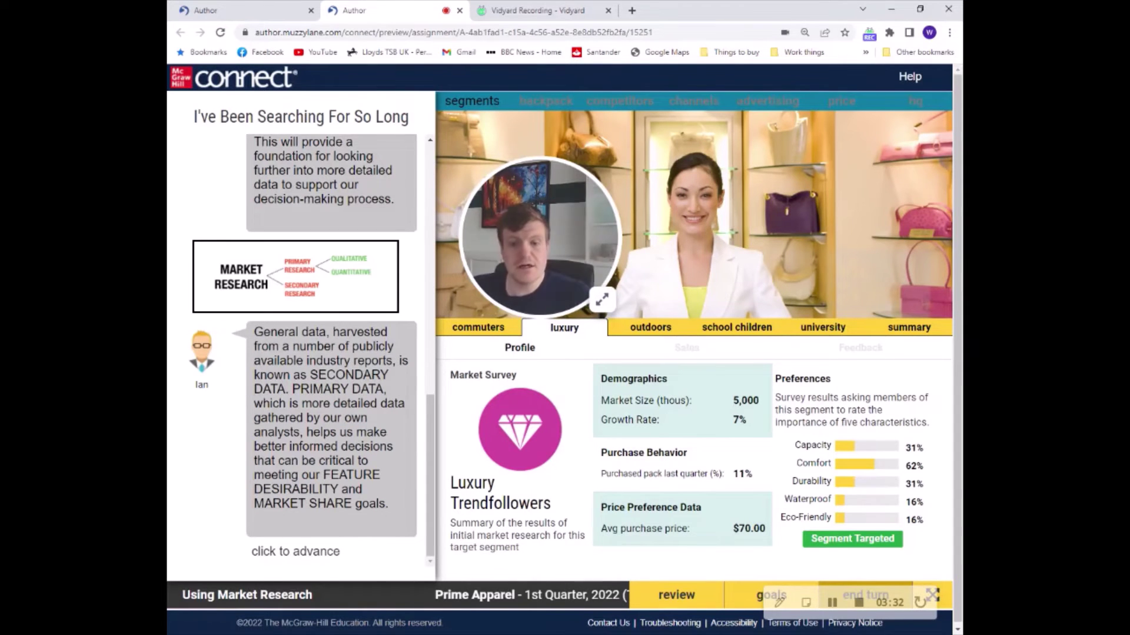
{"action": "left_click", "coordinate": [392, 528]}
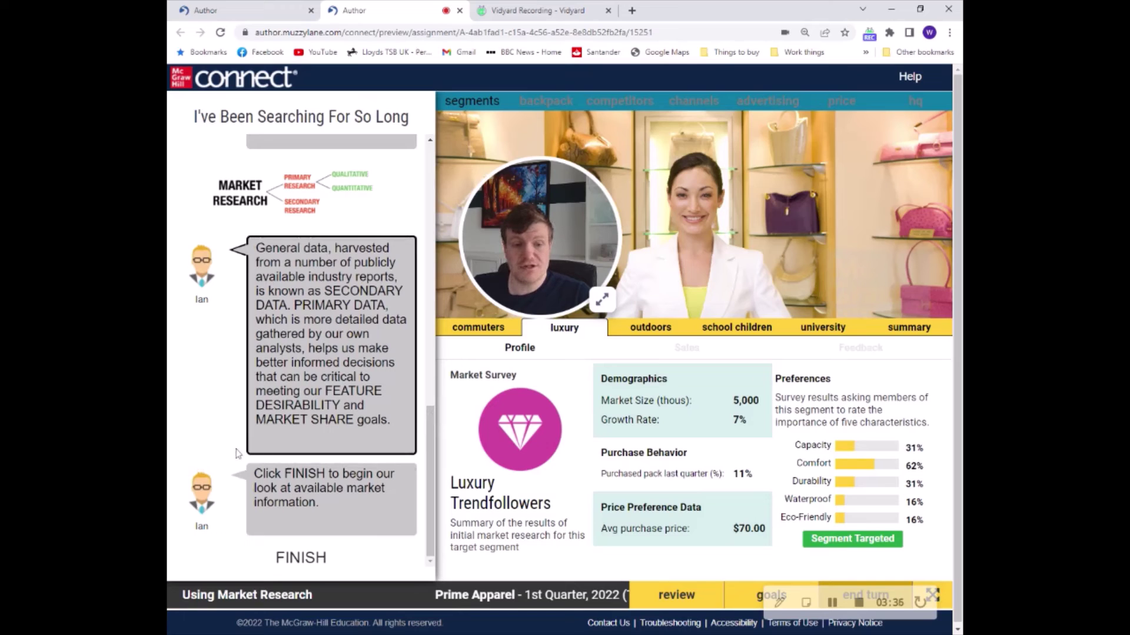
{"action": "left_click", "coordinate": [306, 566]}
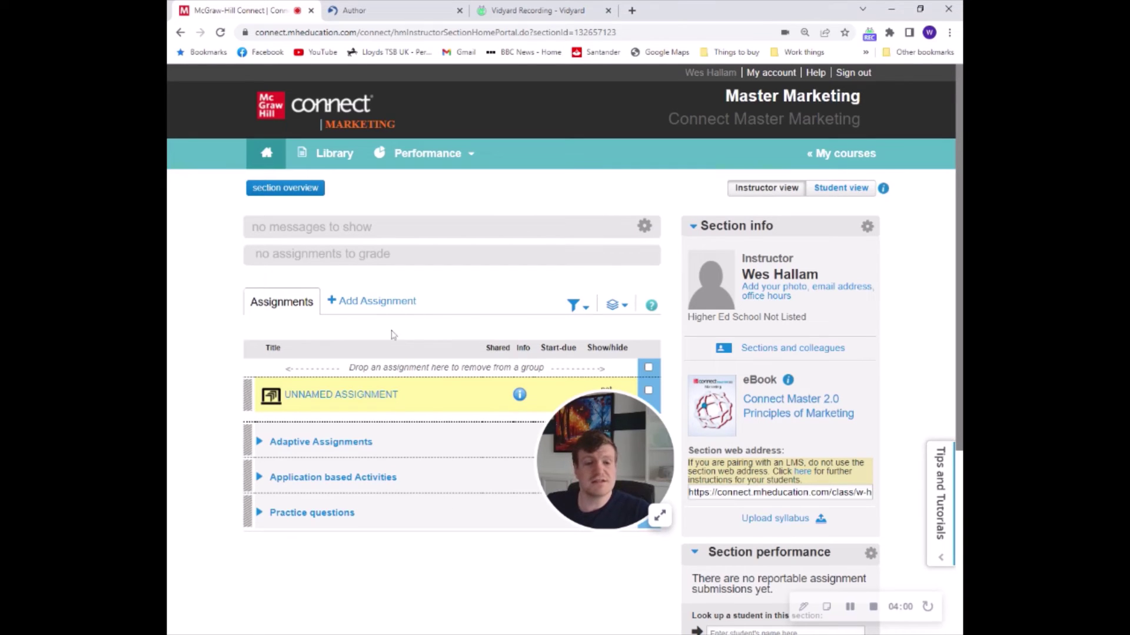
Expand the Practice questions assignment group on the section home
{"action": "left_click", "coordinate": [340, 514]}
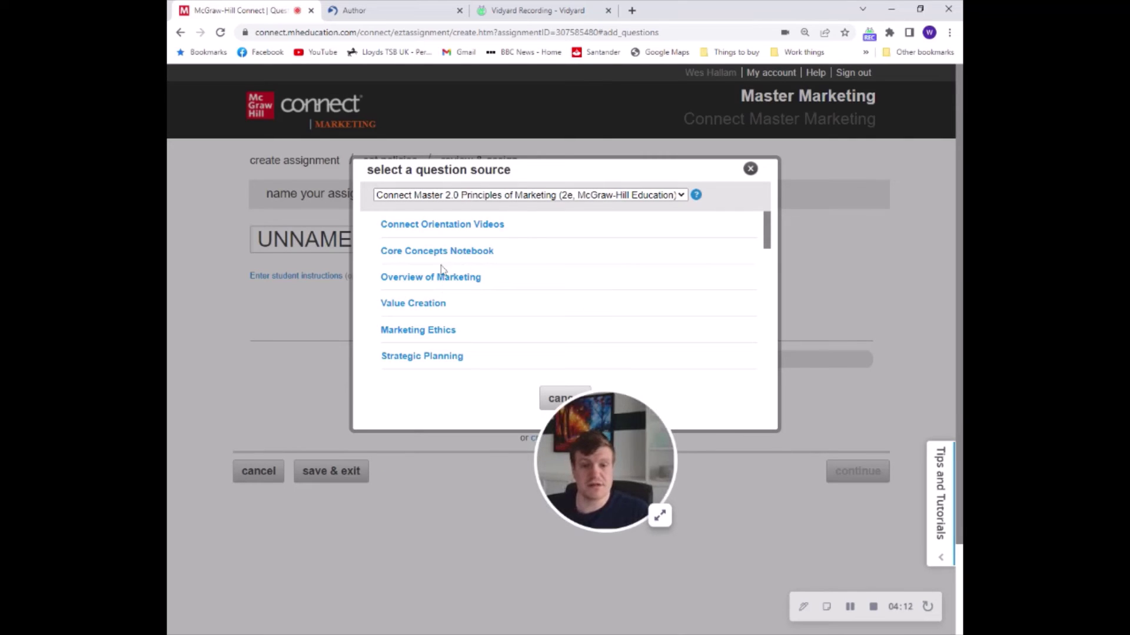
Pick Strategic Planning: Quiz (28 questions) as the assignment's question source
{"action": "left_click", "coordinate": [423, 357]}
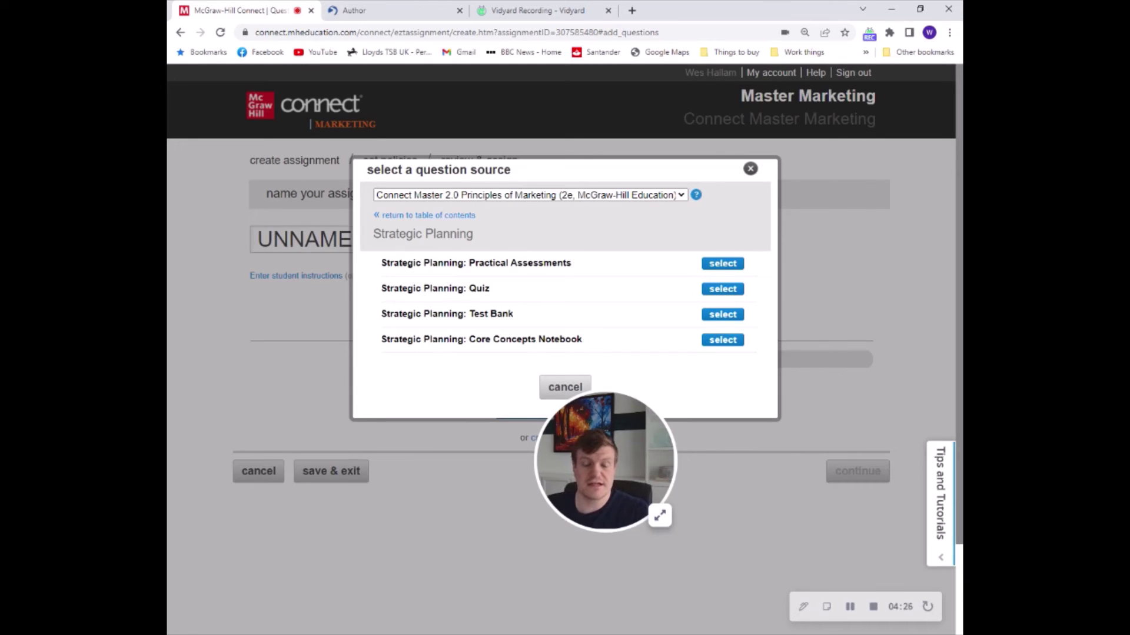
{"action": "left_click", "coordinate": [731, 289]}
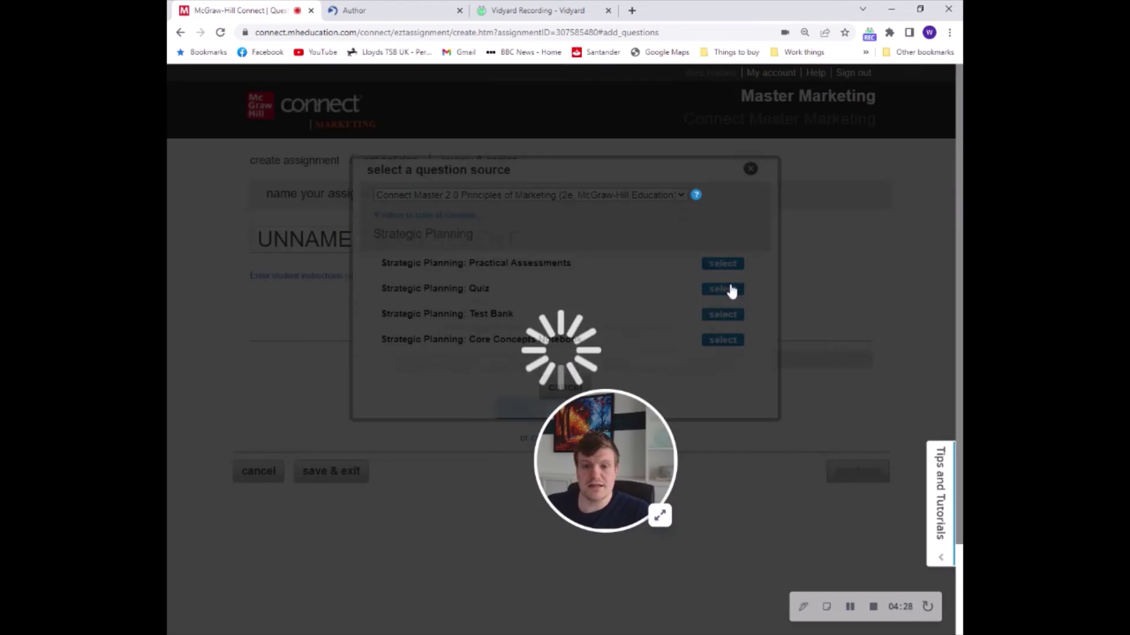
Browse the 28 Strategic Planning Quiz questions, briefly expanding and collapsing the Learning Objective filter
{"action": "scroll", "coordinate": [413, 301], "scroll_direction": "down", "scroll_amount": 4}
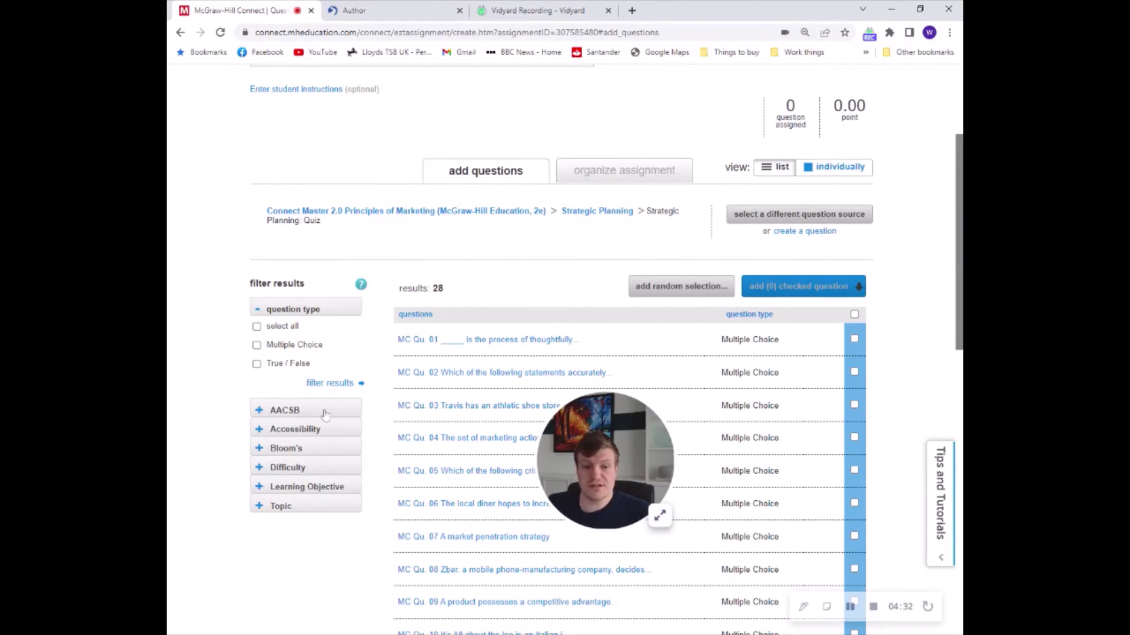
{"action": "scroll", "coordinate": [348, 414], "scroll_direction": "down", "scroll_amount": 1}
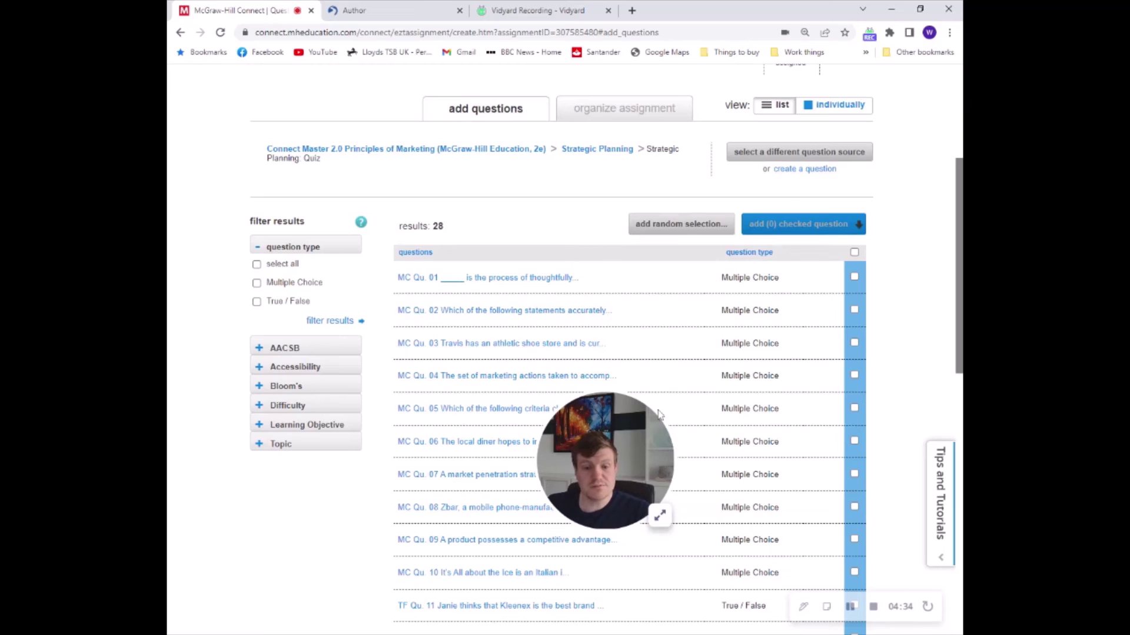
{"action": "left_click", "coordinate": [259, 426]}
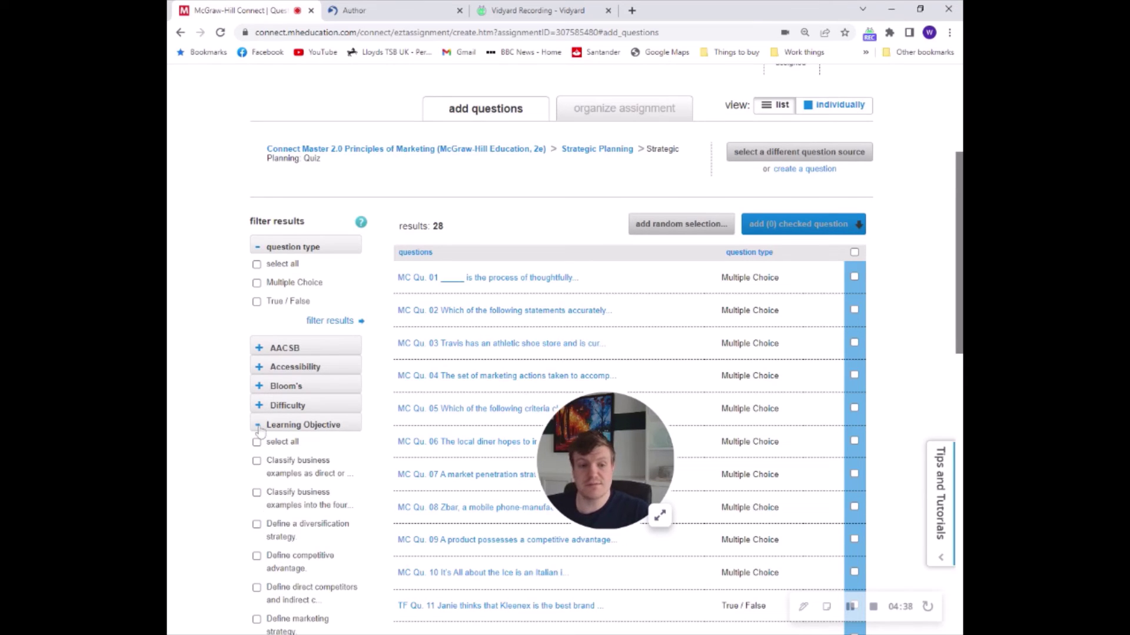
{"action": "left_click", "coordinate": [259, 429]}
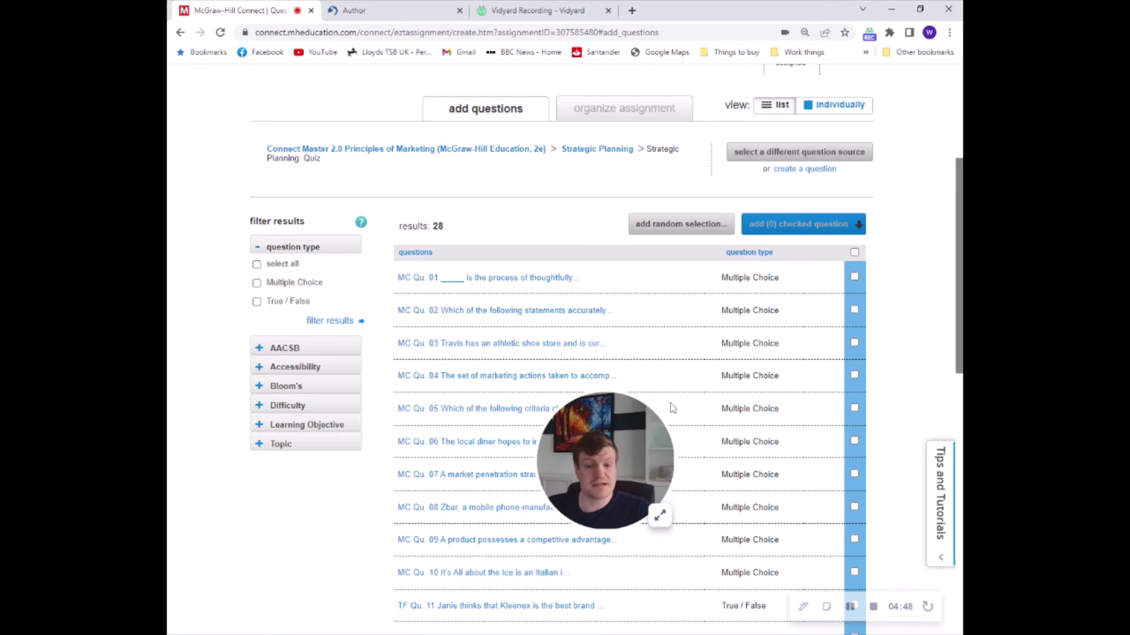
{"action": "scroll", "coordinate": [857, 617], "scroll_direction": "down", "scroll_amount": 1}
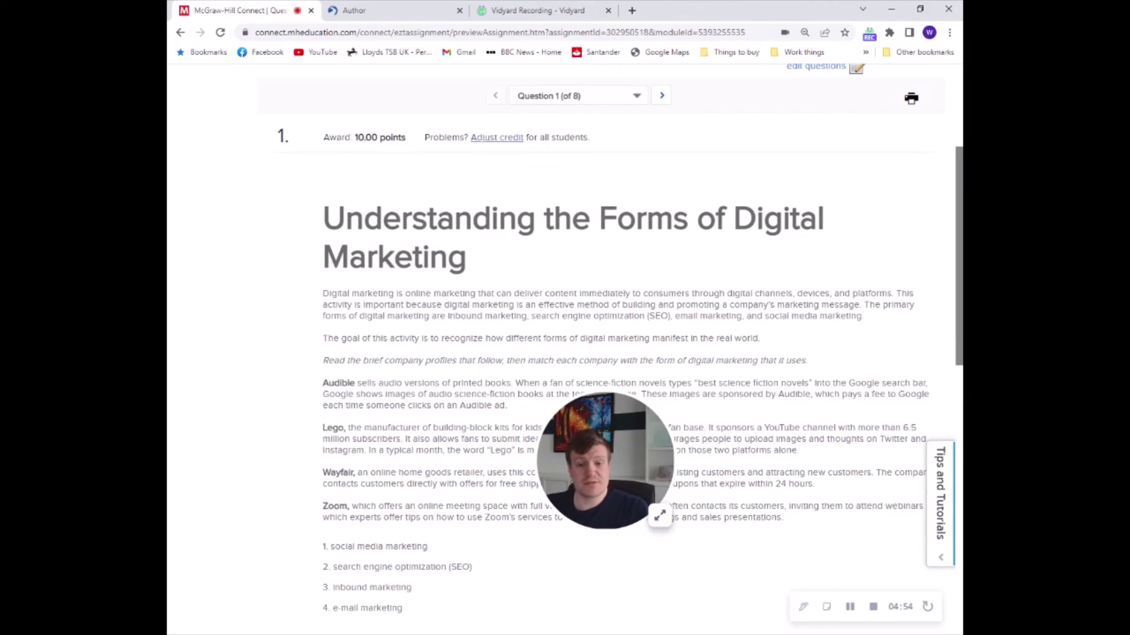
Scroll through Question 1's answer key: Zoom inbound, Audible SEO, Wayfair e-mail, Lego social media
{"action": "scroll", "coordinate": [454, 299], "scroll_direction": "down", "scroll_amount": 3}
{"action": "scroll", "coordinate": [532, 345], "scroll_direction": "down", "scroll_amount": 3}
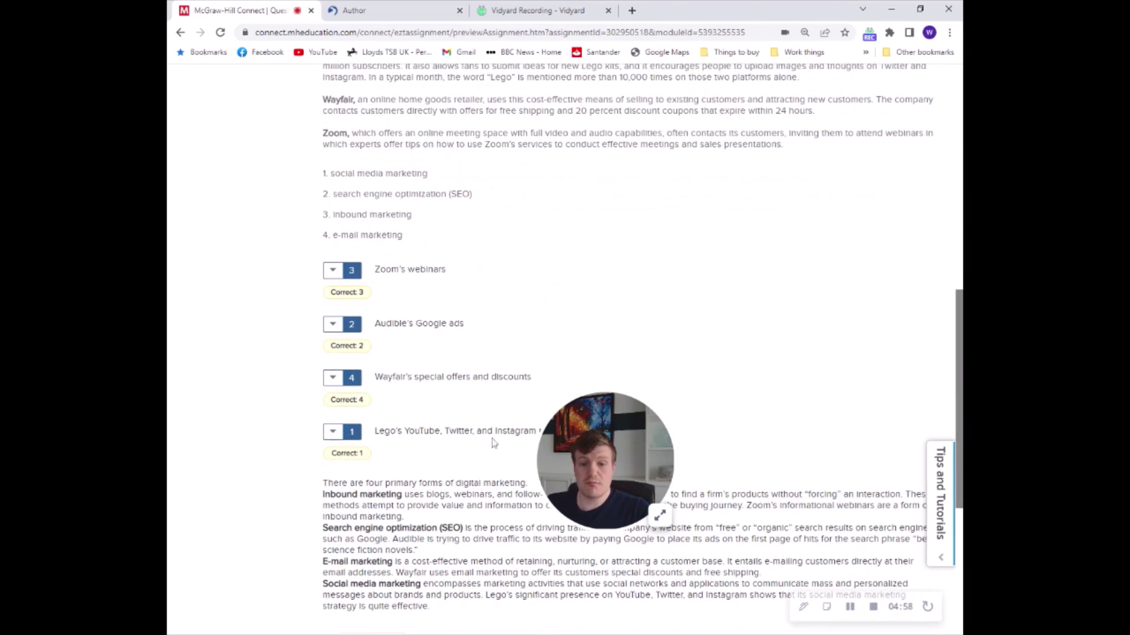
{"action": "scroll", "coordinate": [454, 417], "scroll_direction": "down", "scroll_amount": 2}
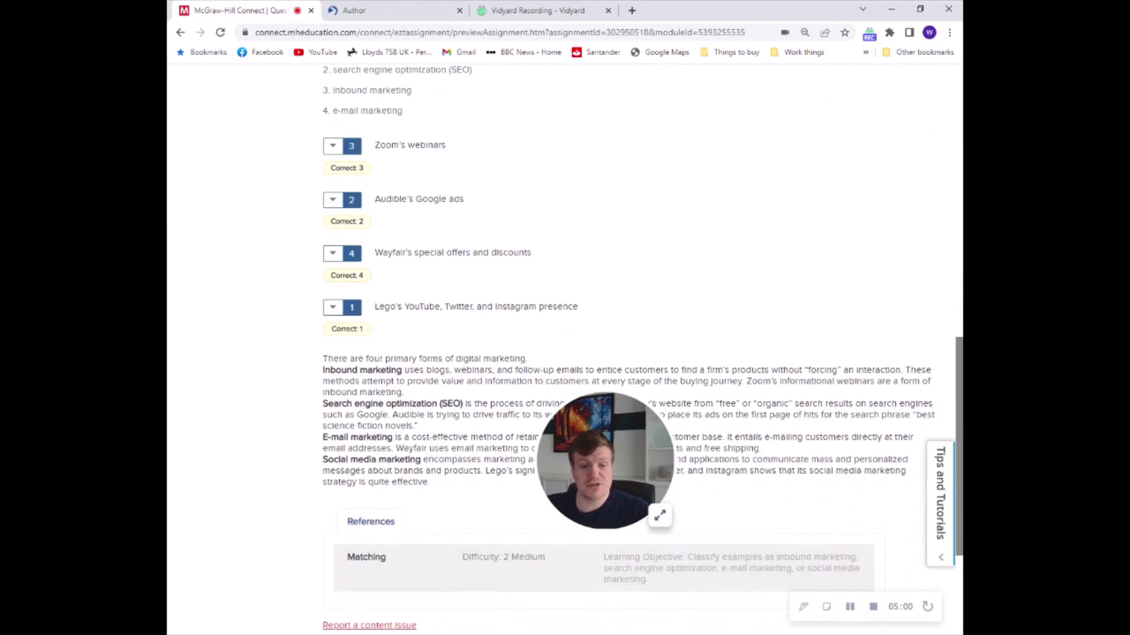
{"action": "scroll", "coordinate": [465, 430], "scroll_direction": "up", "scroll_amount": 2}
{"action": "scroll", "coordinate": [476, 423], "scroll_direction": "up", "scroll_amount": 5}
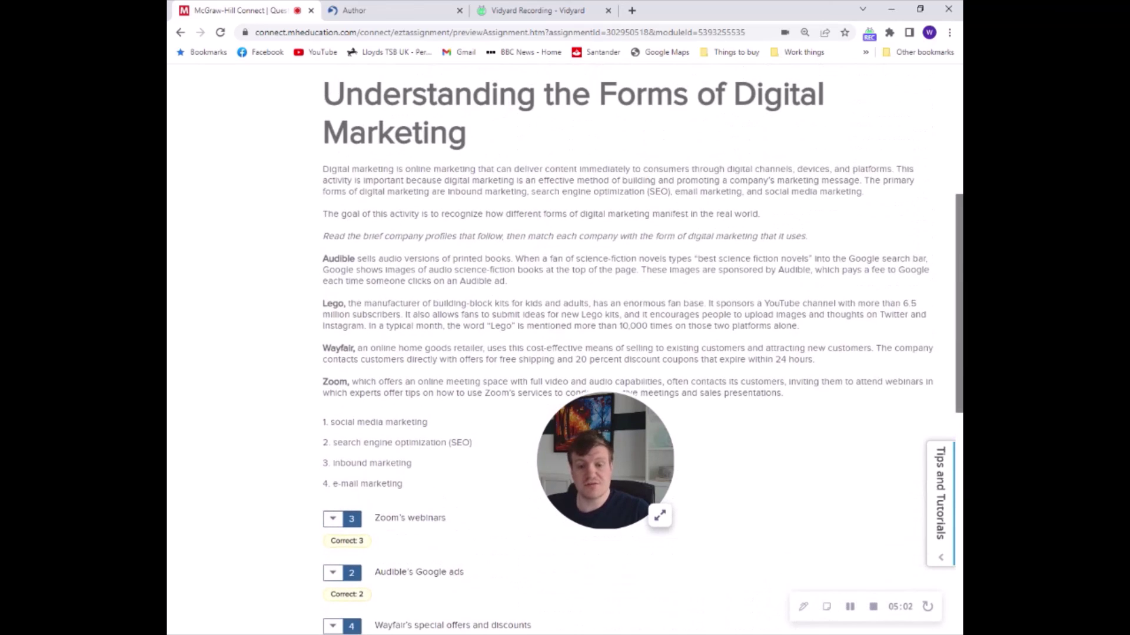